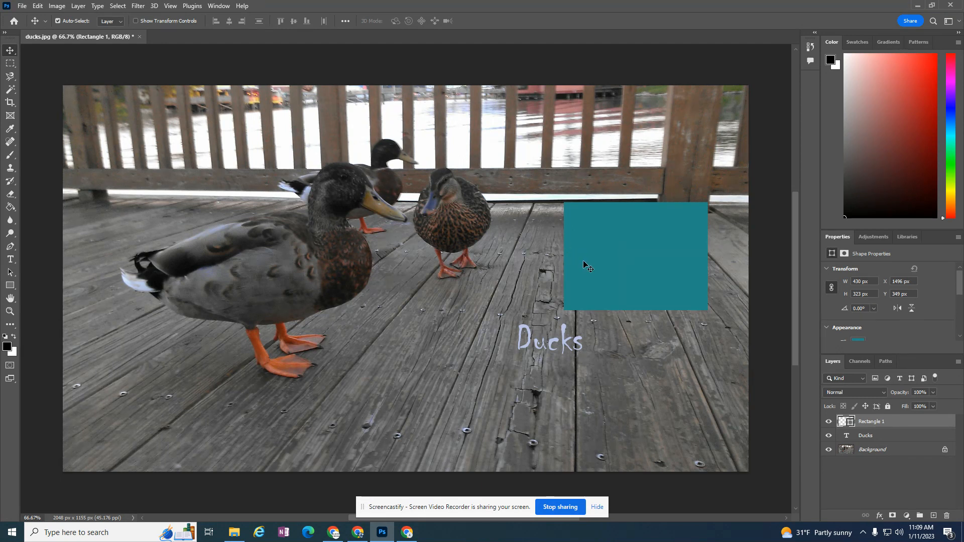
Move the teal rectangle slightly up the deck to about X 1509 px, Y 302 px.
{"action": "left_click_drag", "start_coordinate": [634, 255], "coordinate": [640, 233]}
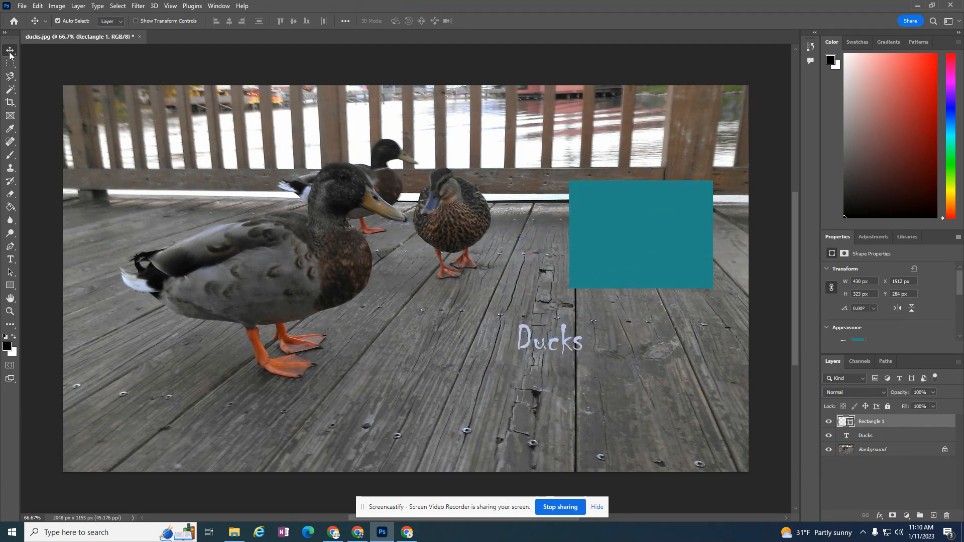
{"action": "mouse_move", "coordinate": [641, 229]}
{"action": "left_mouse_down"}
{"action": "mouse_move", "coordinate": [547, 301]}
{"action": "mouse_move", "coordinate": [663, 245]}
{"action": "mouse_move", "coordinate": [530, 331]}
{"action": "mouse_move", "coordinate": [593, 363]}
{"action": "mouse_move", "coordinate": [634, 369]}
{"action": "mouse_move", "coordinate": [545, 328]}
{"action": "mouse_move", "coordinate": [495, 355]}
{"action": "mouse_move", "coordinate": [639, 230]}
{"action": "left_mouse_up"}
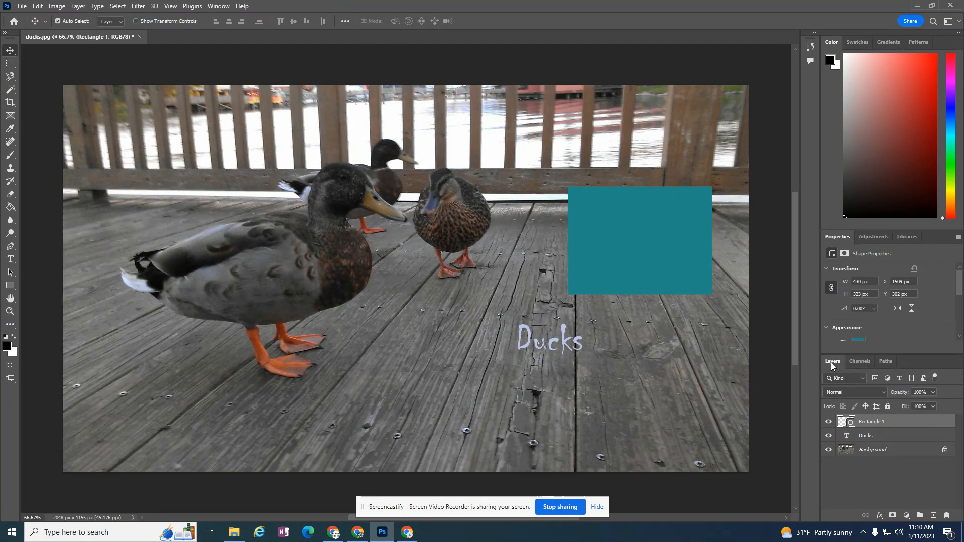
{"action": "left_click", "coordinate": [220, 7]}
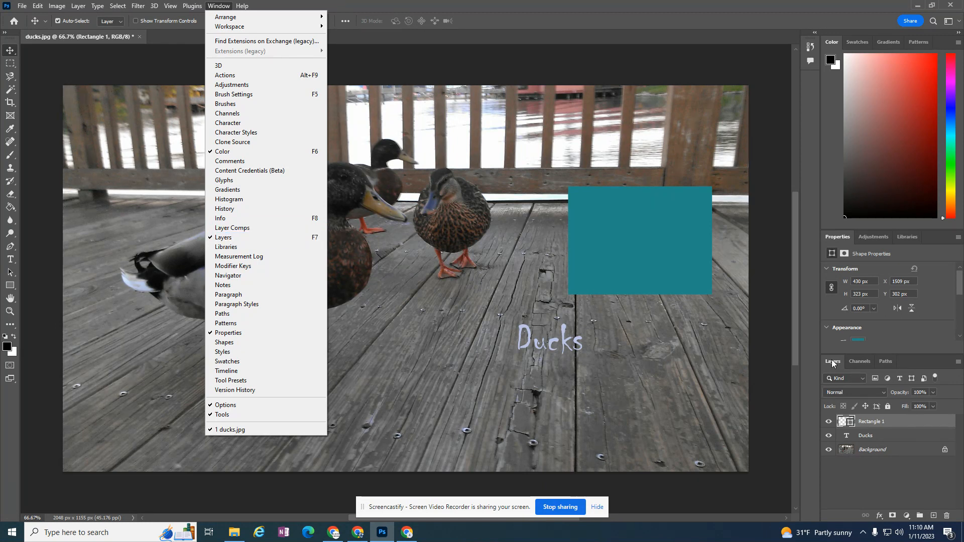
{"action": "left_click", "coordinate": [864, 478]}
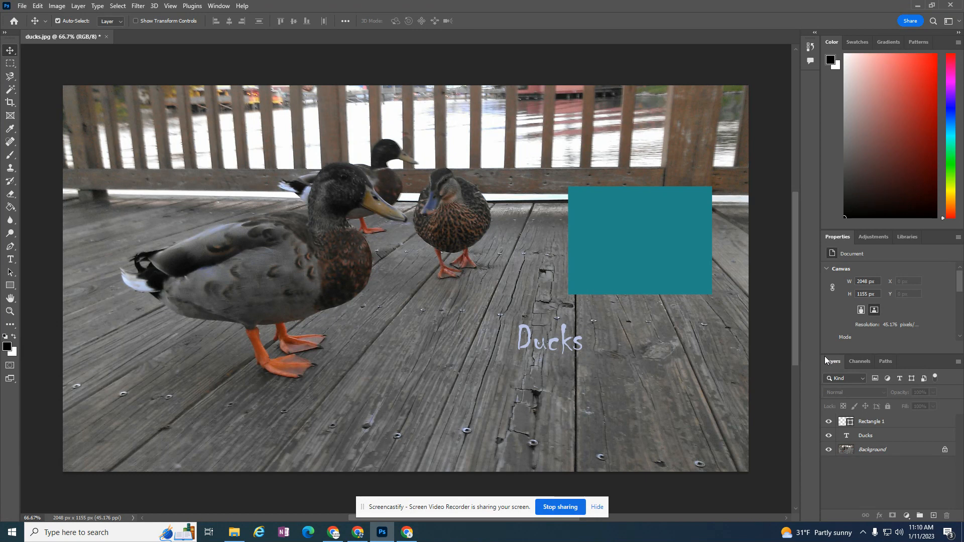
Reorder the Rectangle 1 layer below the Ducks text layer and move the rectangle behind the text, to about X 1235 px, Y 596 px.
{"action": "left_click", "coordinate": [875, 426]}
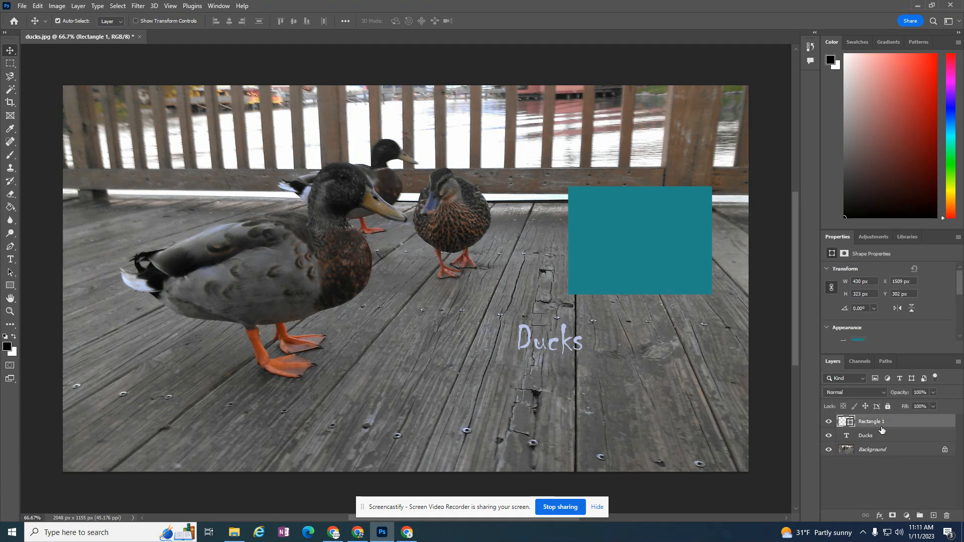
{"action": "left_click_drag", "start_coordinate": [879, 426], "coordinate": [875, 441]}
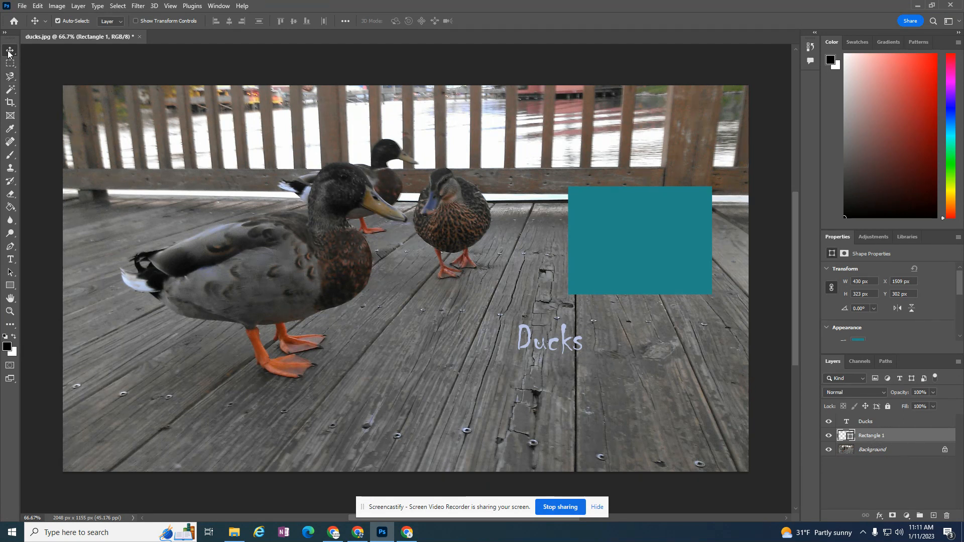
{"action": "left_click_drag", "start_coordinate": [642, 225], "coordinate": [547, 323]}
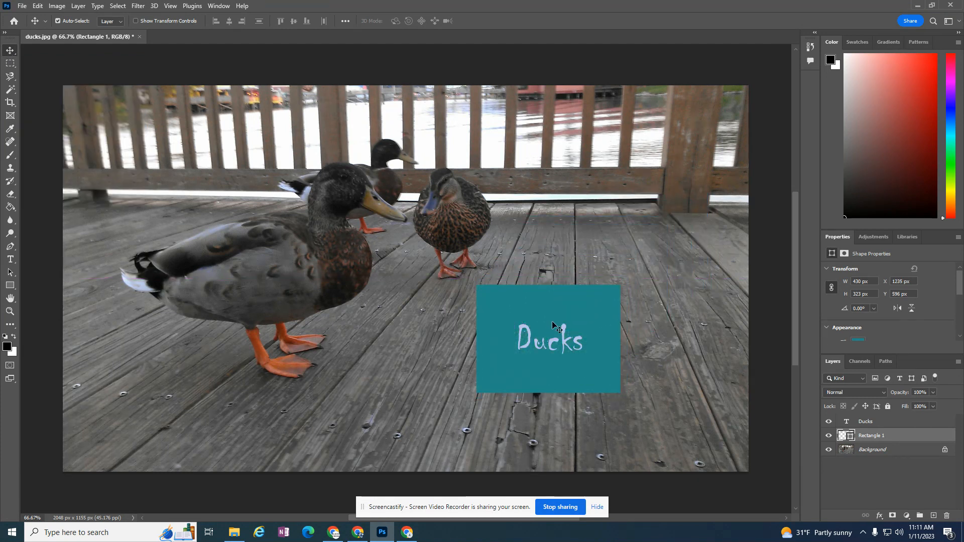
Place the Rectangle 1 layer above the Ducks text layer, and bring the Ducks layer back to the top of the stack.
{"action": "left_click_drag", "start_coordinate": [872, 436], "coordinate": [865, 418]}
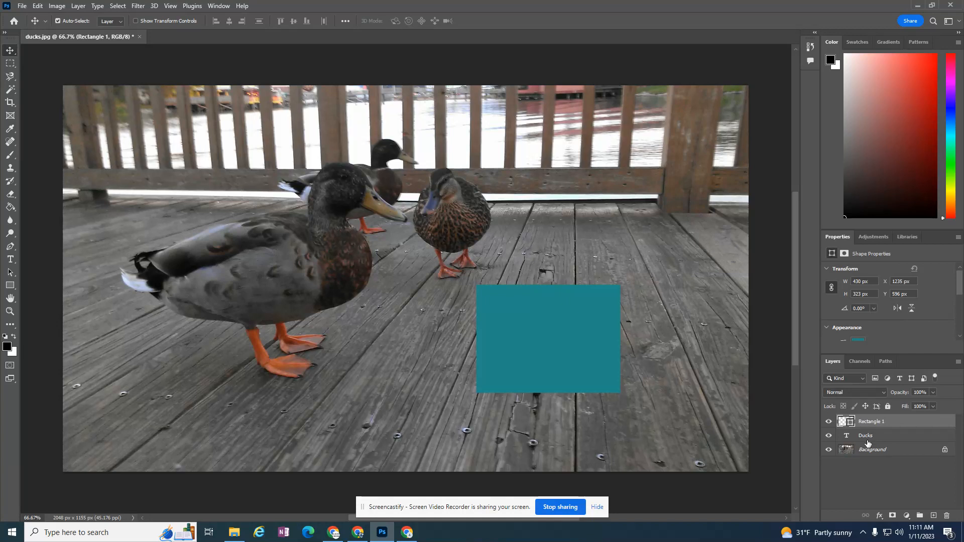
{"action": "left_click", "coordinate": [866, 436]}
{"action": "left_click_drag", "start_coordinate": [868, 433], "coordinate": [863, 418]}
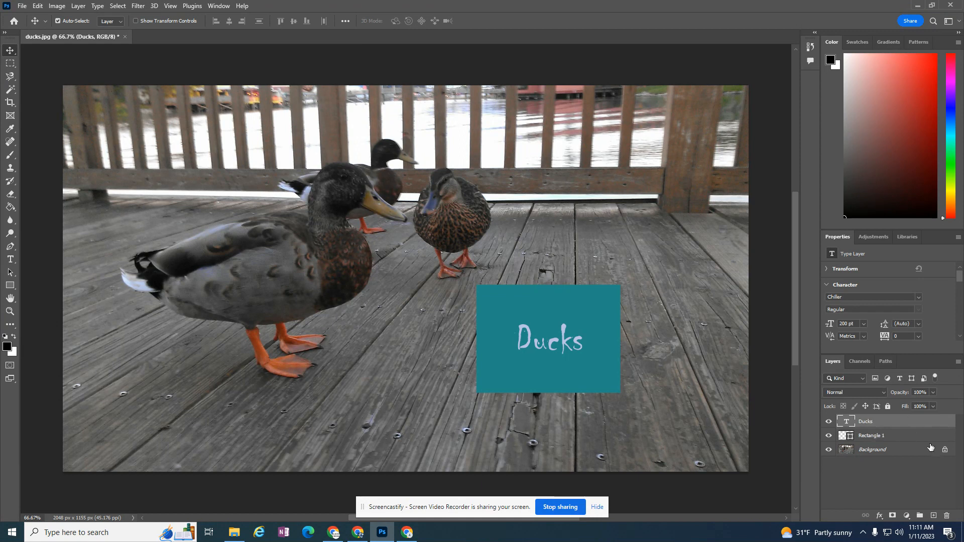
Try nudging the teal rectangle and the Ducks text with the Move tool, each with its own layer selected.
{"action": "left_click", "coordinate": [886, 439]}
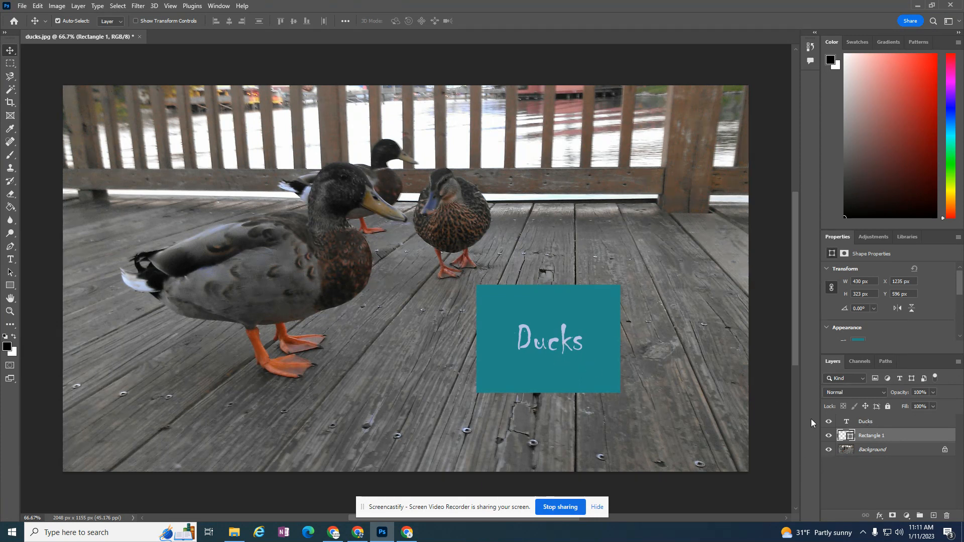
{"action": "mouse_move", "coordinate": [590, 374]}
{"action": "left_mouse_down"}
{"action": "mouse_move", "coordinate": [618, 375]}
{"action": "mouse_move", "coordinate": [592, 373]}
{"action": "left_mouse_up"}
{"action": "left_click", "coordinate": [849, 426]}
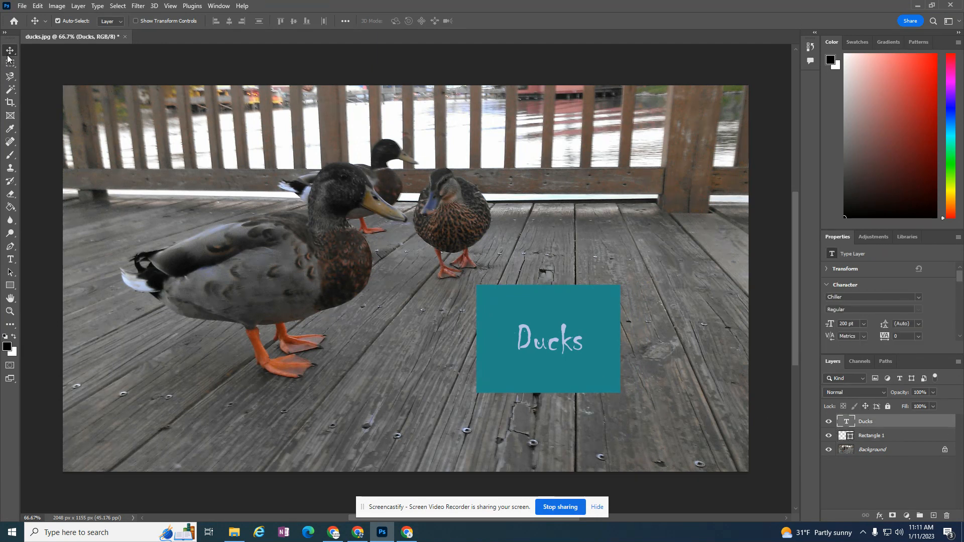
{"action": "left_click_drag", "start_coordinate": [534, 341], "coordinate": [535, 344]}
Rename the Rectangle 1 layer as Box.
{"action": "double_click", "coordinate": [876, 436]}
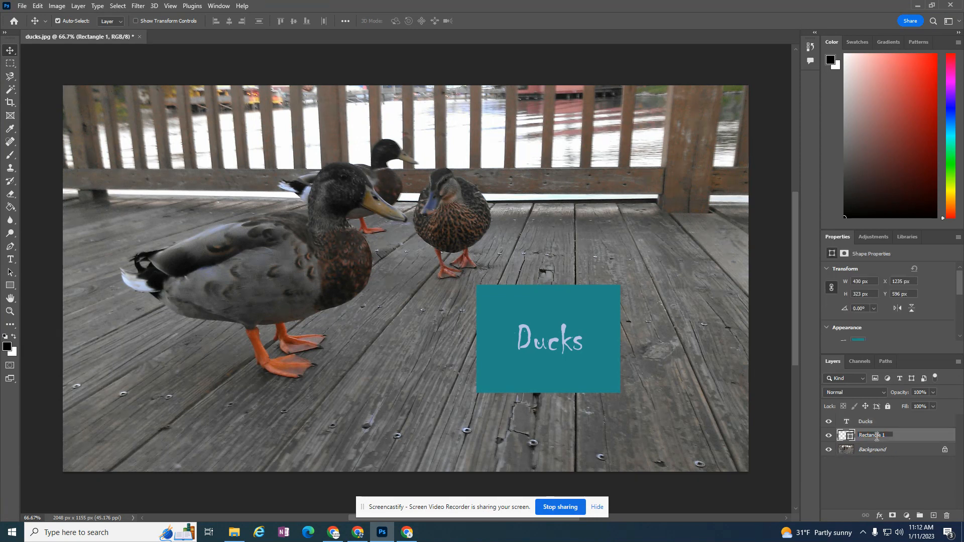
{"action": "type", "text": "Box"}
{"action": "key", "text": "Return"}
Hide and show the Box layer several times, leaving it visible.
{"action": "left_click", "coordinate": [828, 435]}
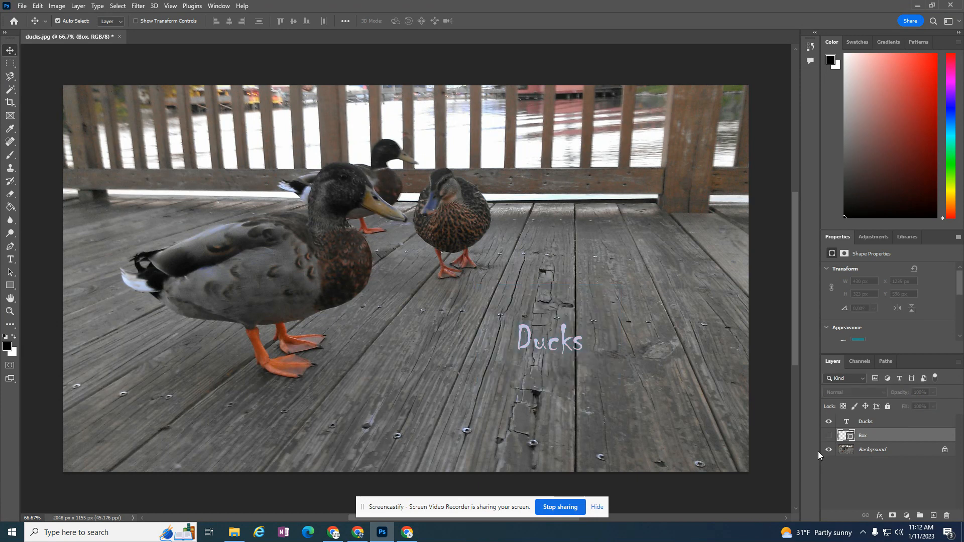
{"action": "left_click", "coordinate": [828, 435]}
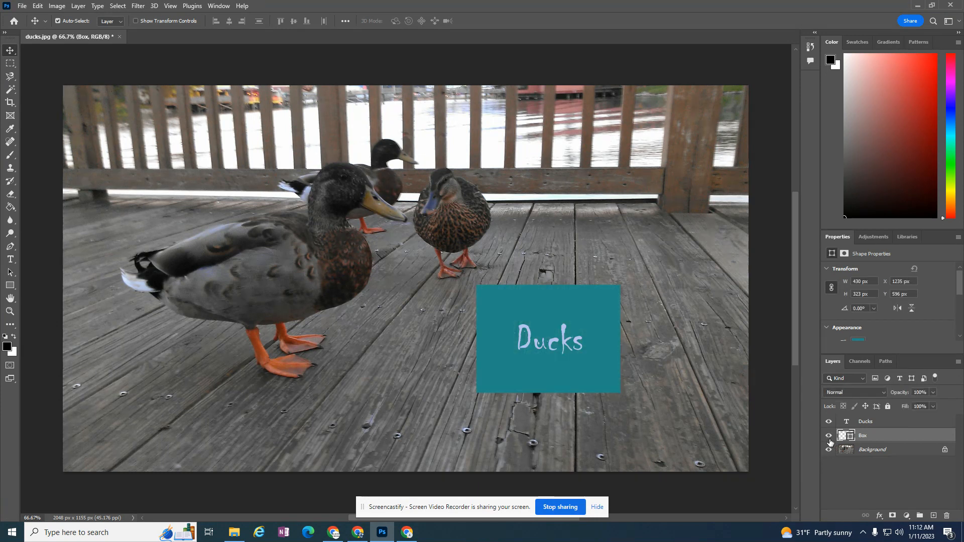
{"action": "left_click", "coordinate": [828, 435]}
{"action": "left_click", "coordinate": [829, 436]}
{"action": "left_click", "coordinate": [828, 437]}
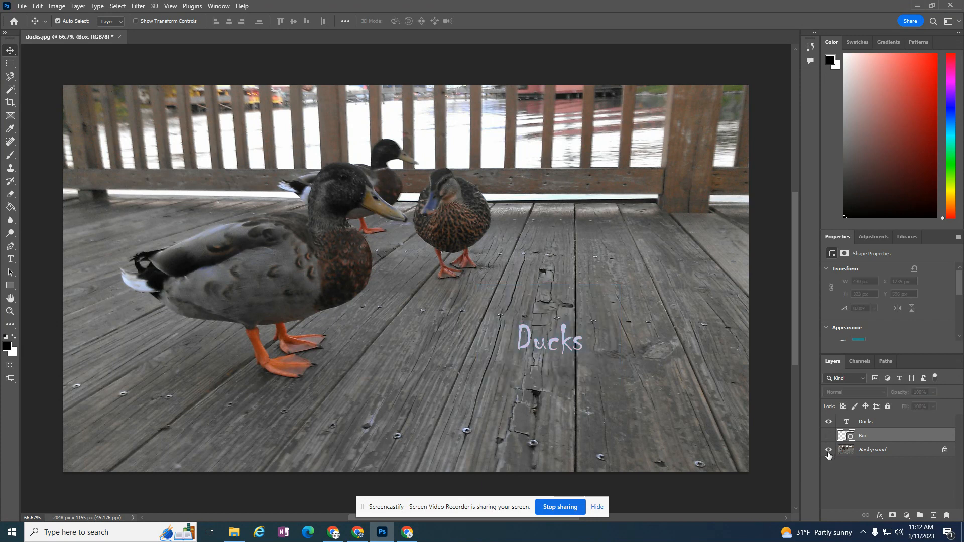
{"action": "left_click", "coordinate": [829, 436]}
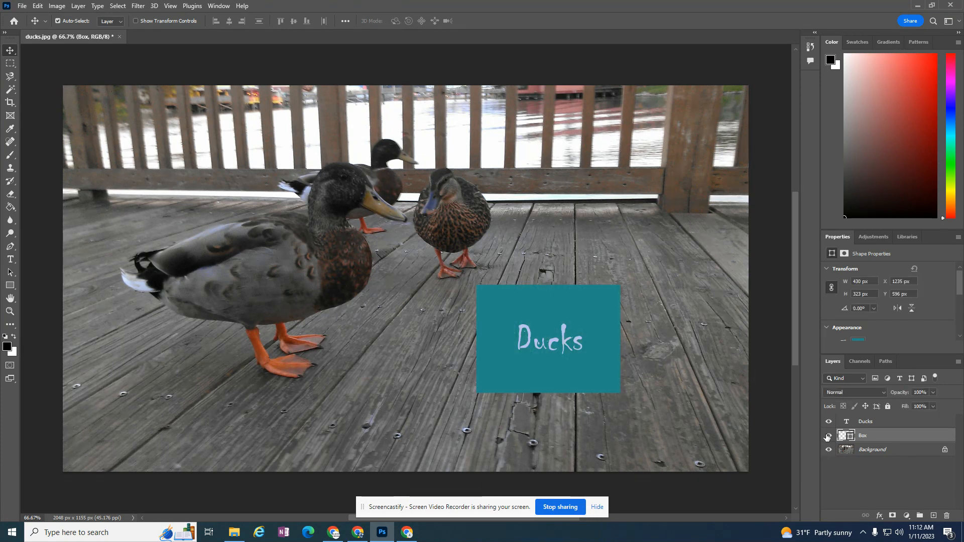
{"action": "left_click", "coordinate": [828, 436]}
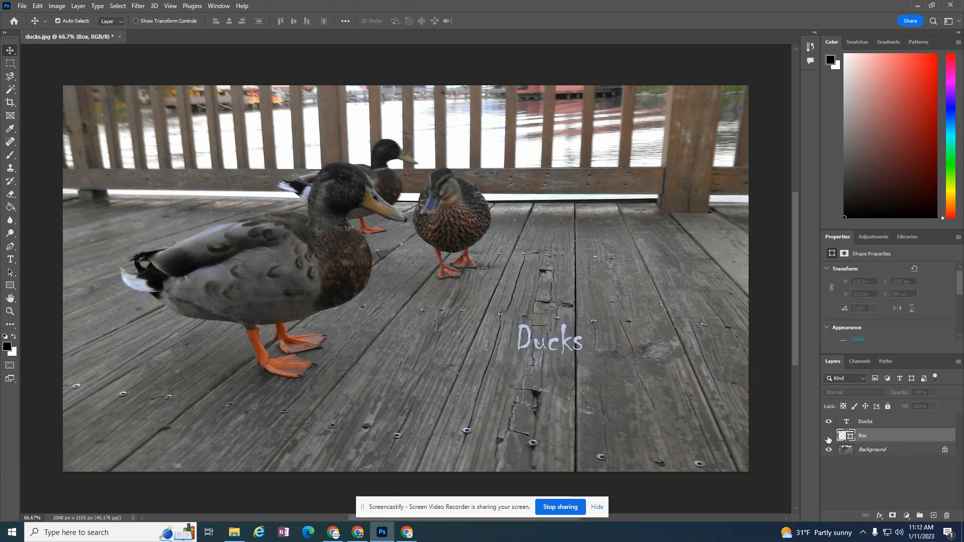
{"action": "left_click", "coordinate": [829, 437]}
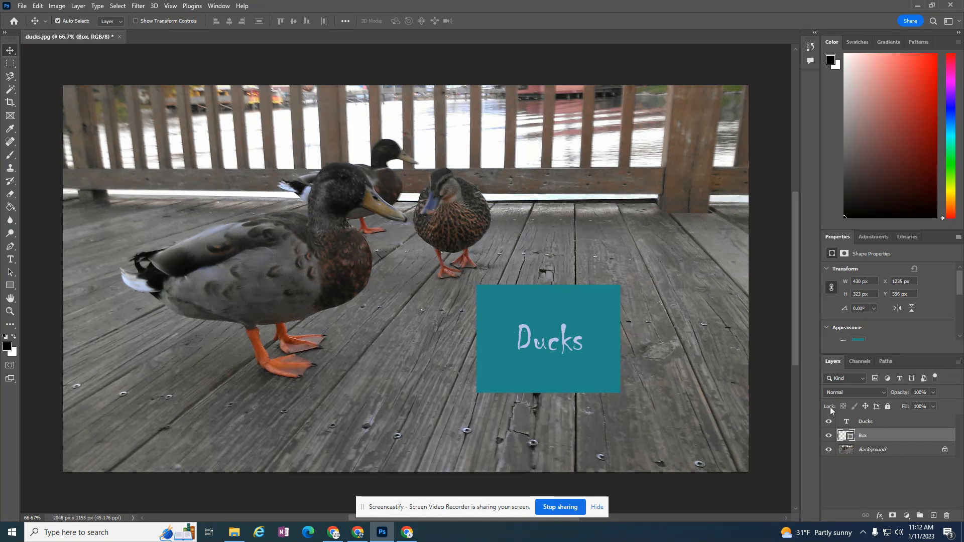
Lock all properties of the Box layer and try to pick the teal box on the canvas.
{"action": "left_click", "coordinate": [888, 406]}
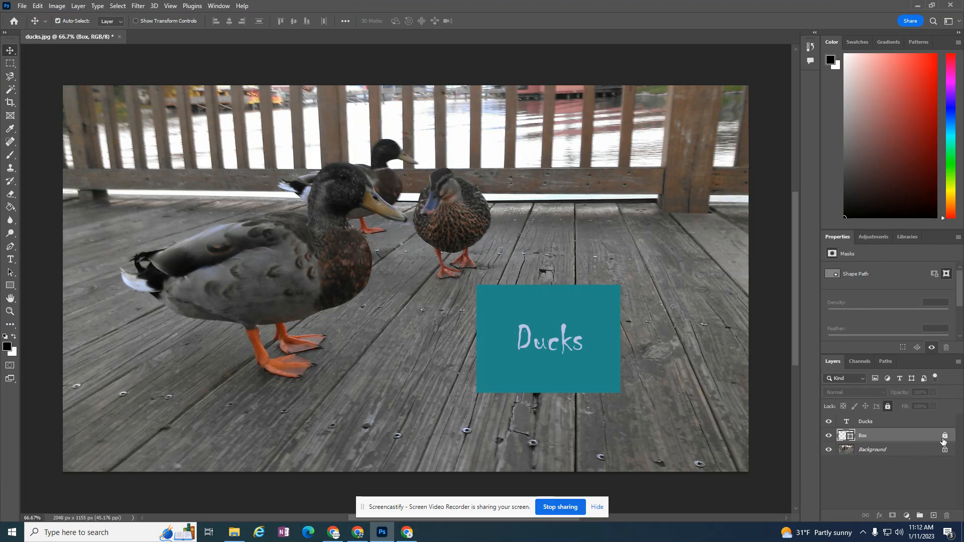
{"action": "left_click", "coordinate": [587, 324]}
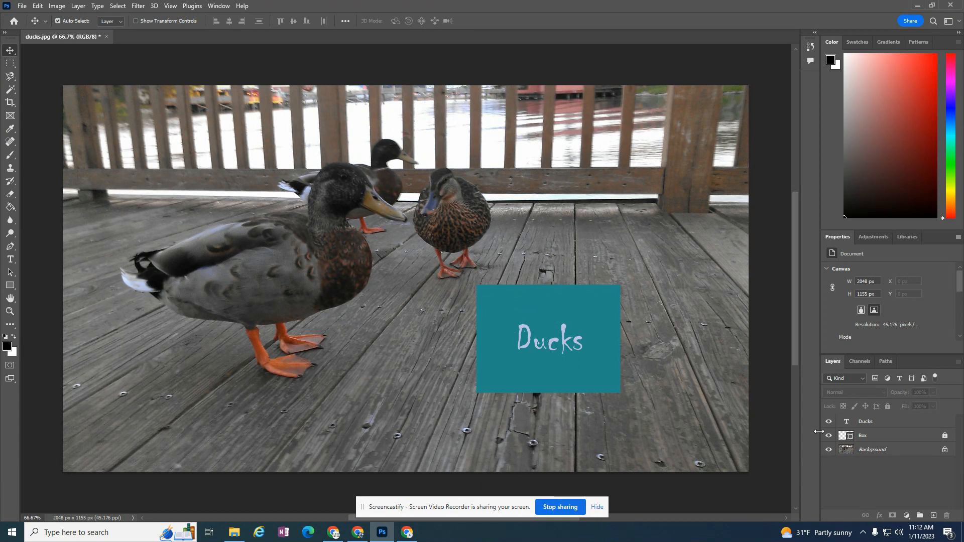
Unlock the Box layer and try moving the teal box on the canvas.
{"action": "left_click", "coordinate": [930, 435]}
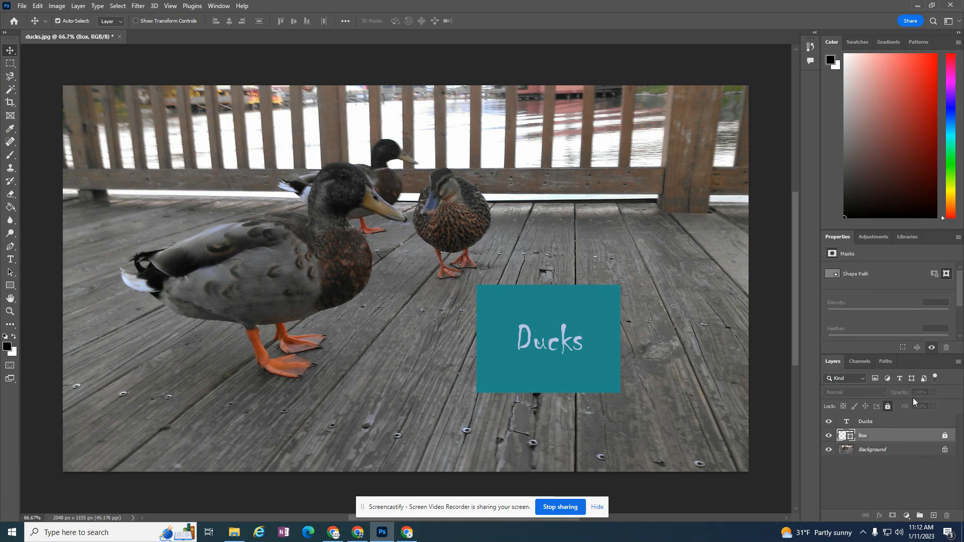
{"action": "left_click", "coordinate": [888, 409]}
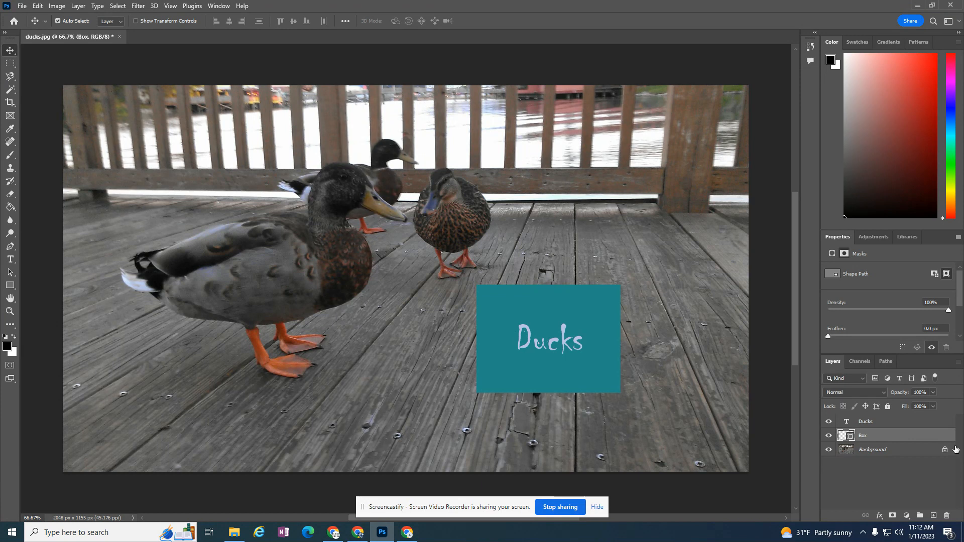
{"action": "left_click_drag", "start_coordinate": [551, 332], "coordinate": [584, 309]}
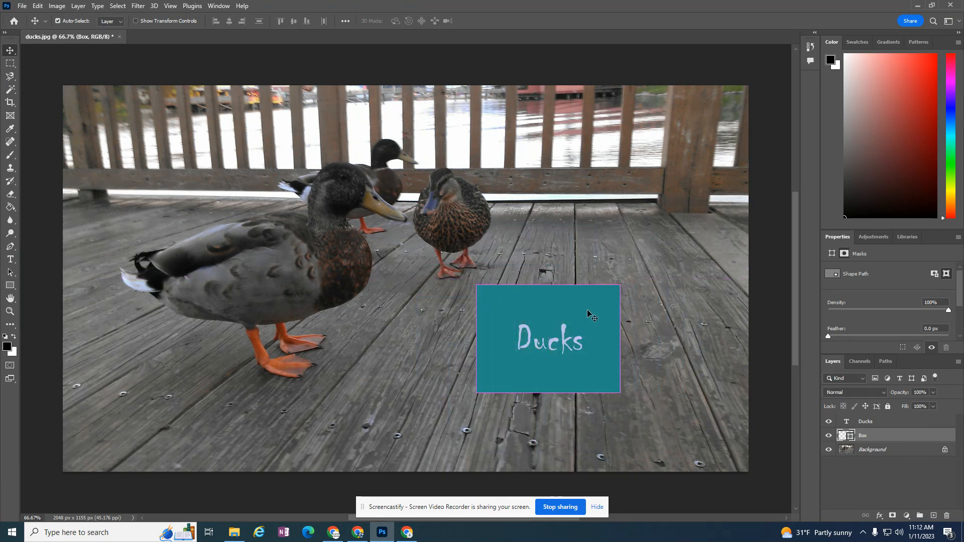